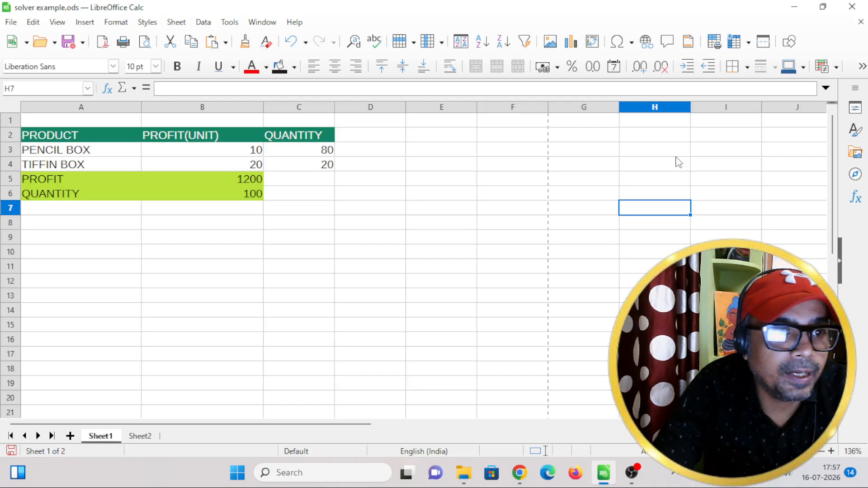
Examine the product entries in column A, covering the pencil box and the tiffin box.
left_click(41, 150)
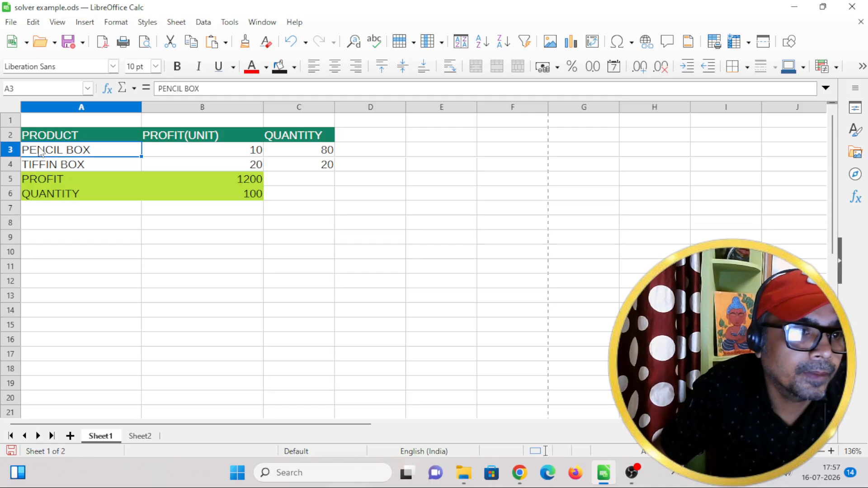
left_click(53, 168)
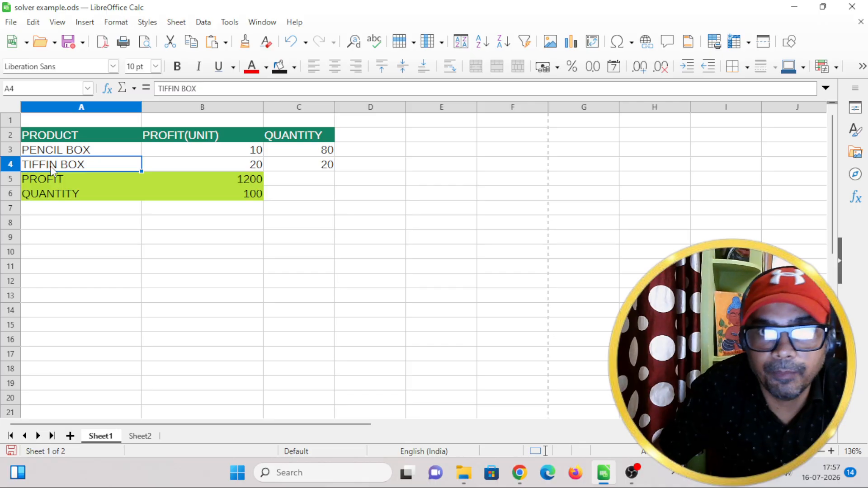
left_click(62, 152)
left_click(58, 166)
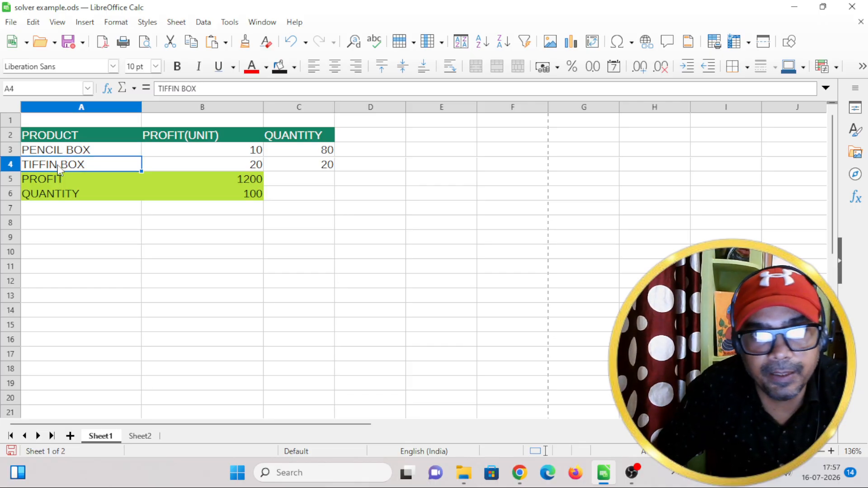
left_click(82, 153)
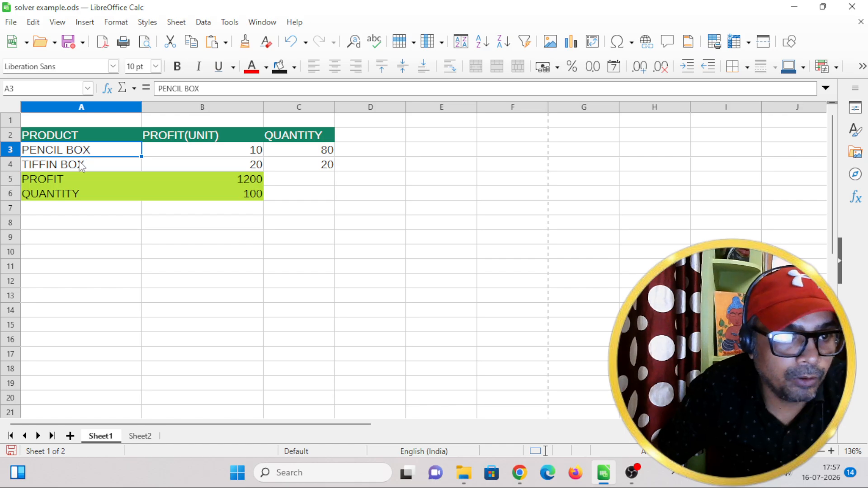
left_click(82, 167)
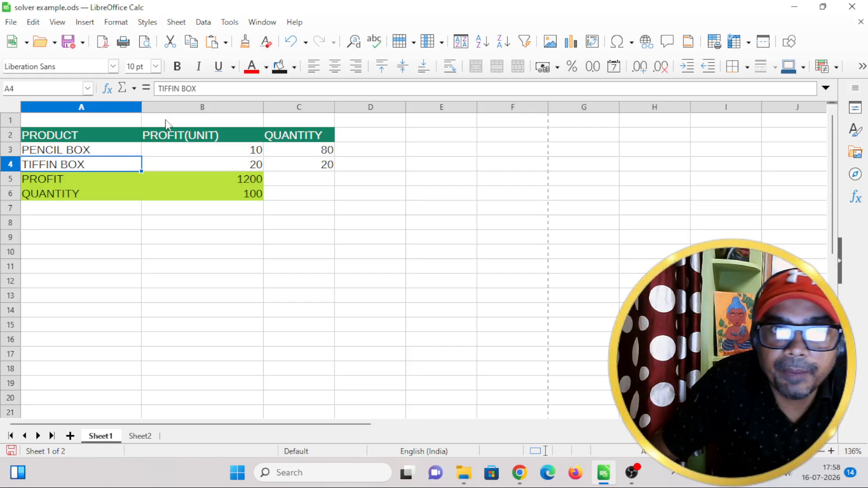
left_click(62, 141)
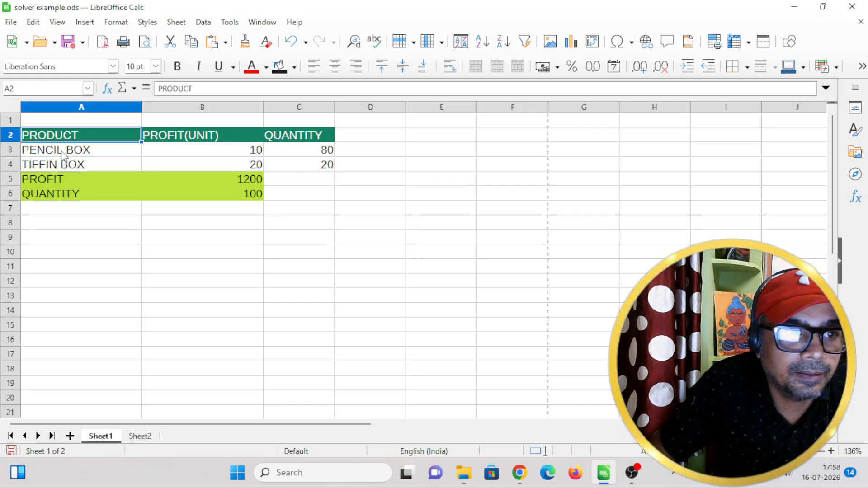
left_click(63, 153)
left_click(79, 170)
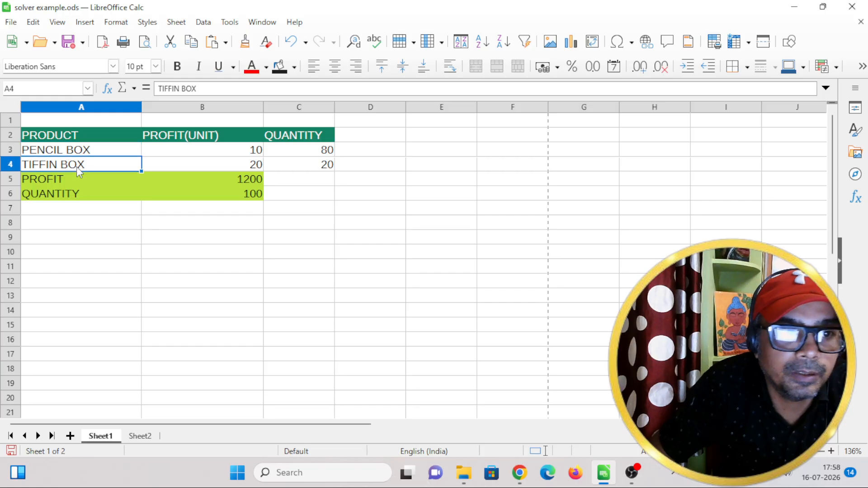
left_click(96, 154)
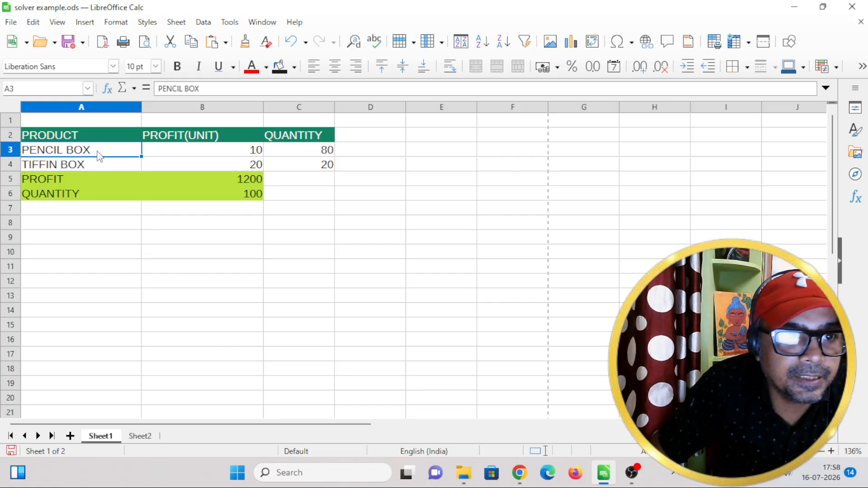
Examine the unit profit and quantity cells of the pencil box and the tiffin box.
left_click(167, 147)
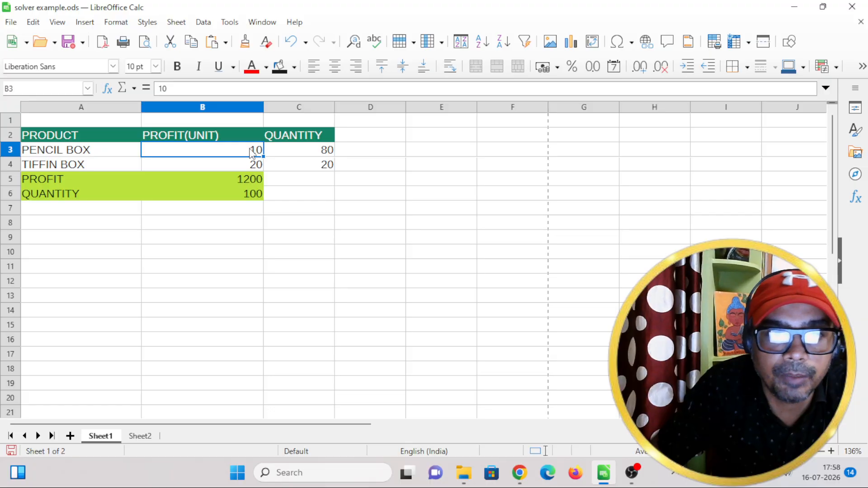
left_click(73, 167)
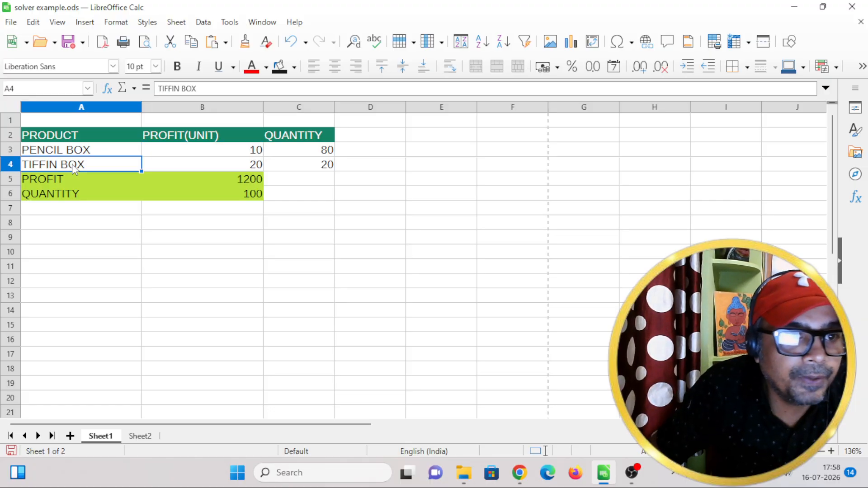
left_click(189, 163)
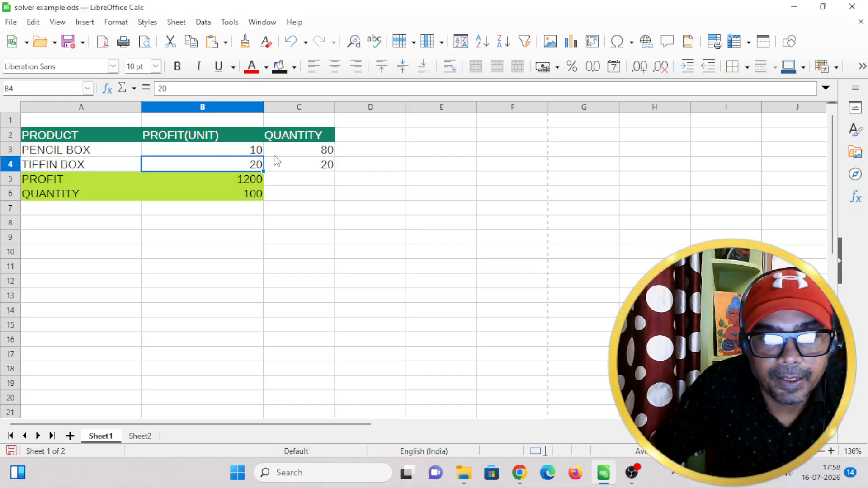
left_click(302, 153)
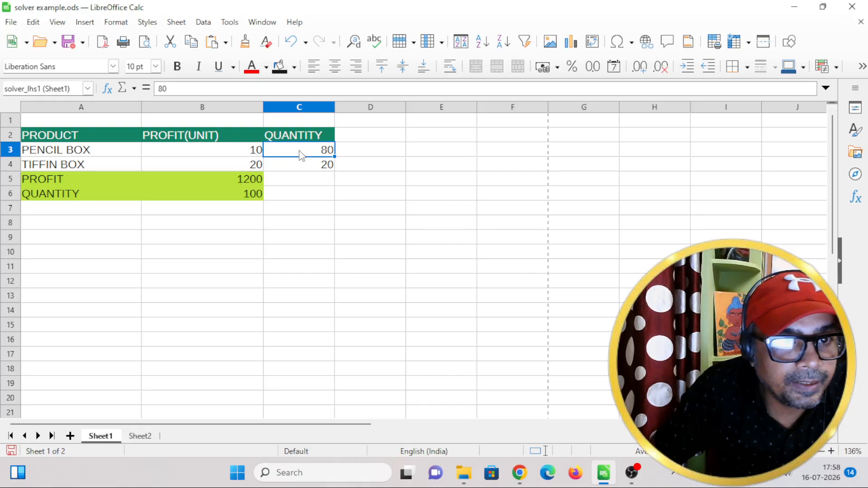
left_click(64, 150)
left_click(313, 154)
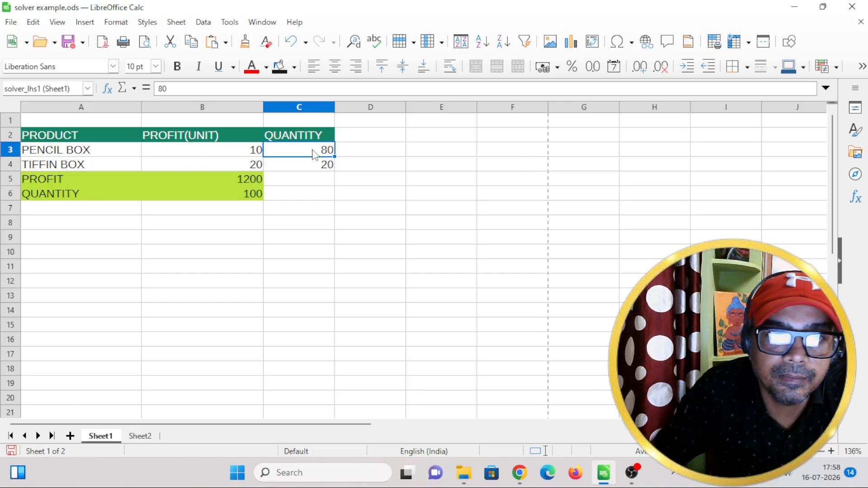
left_click(45, 168)
left_click(312, 170)
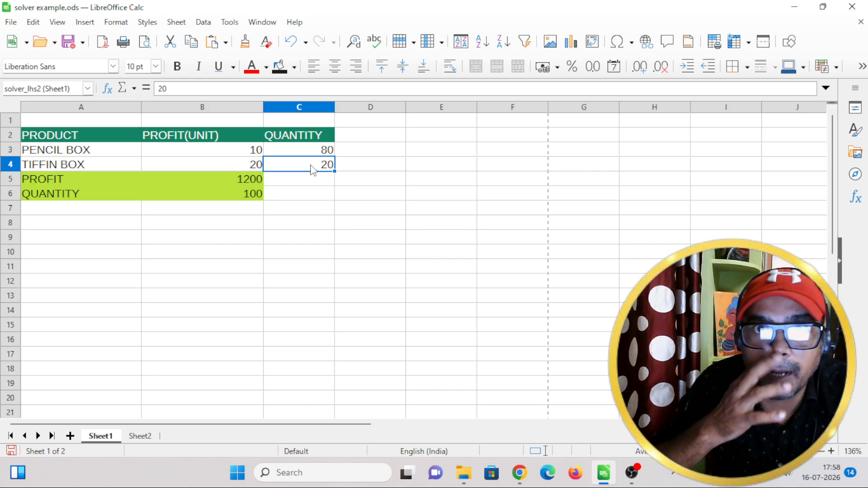
Inspect the total quantity formula in B6 and the SUMPRODUCT profit formula in B5, together with the unit profits and quantities it uses.
left_click(65, 198)
left_click(258, 202)
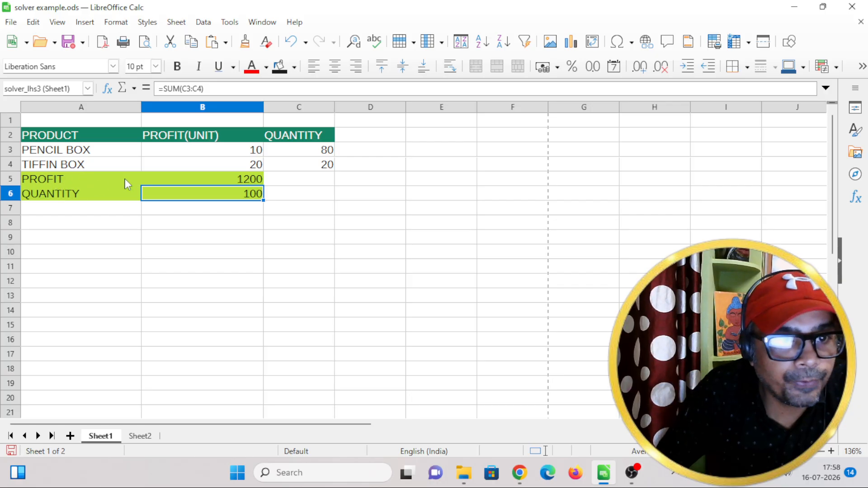
left_click(245, 182)
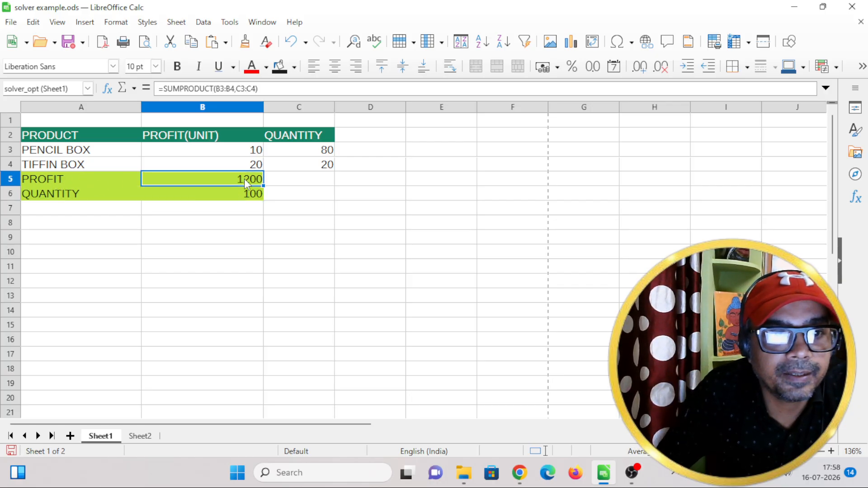
double_click(245, 181)
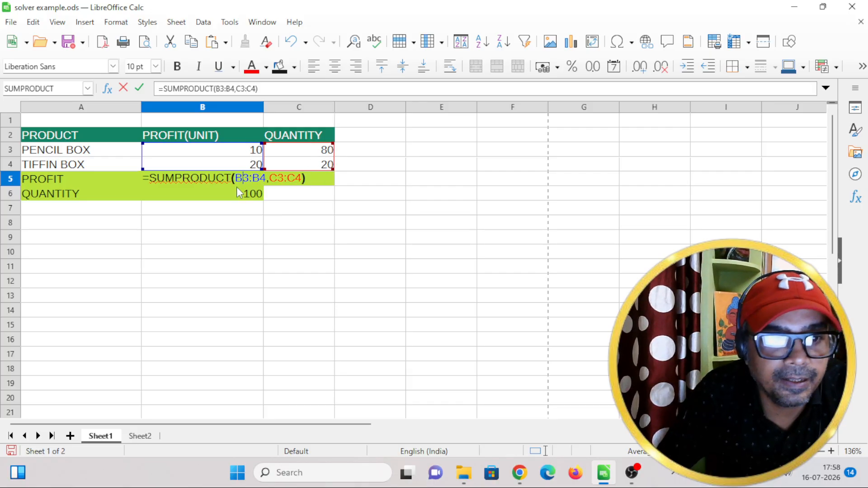
key("Return")
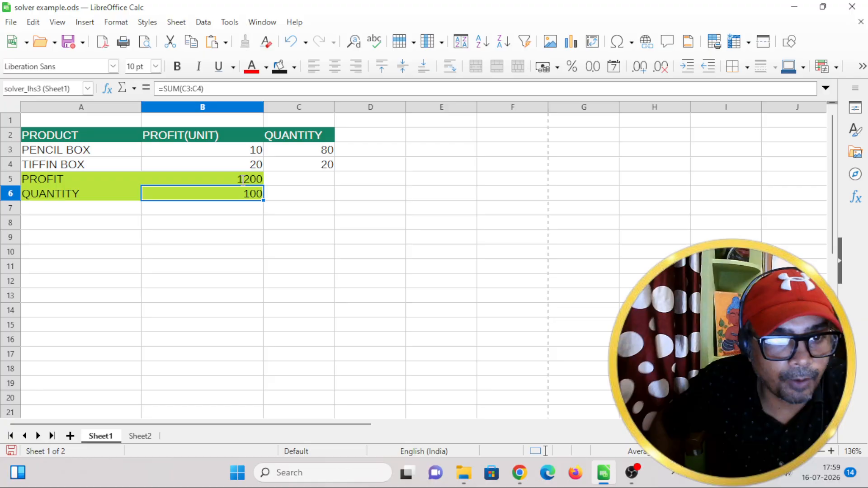
left_click(253, 155)
left_click(298, 156)
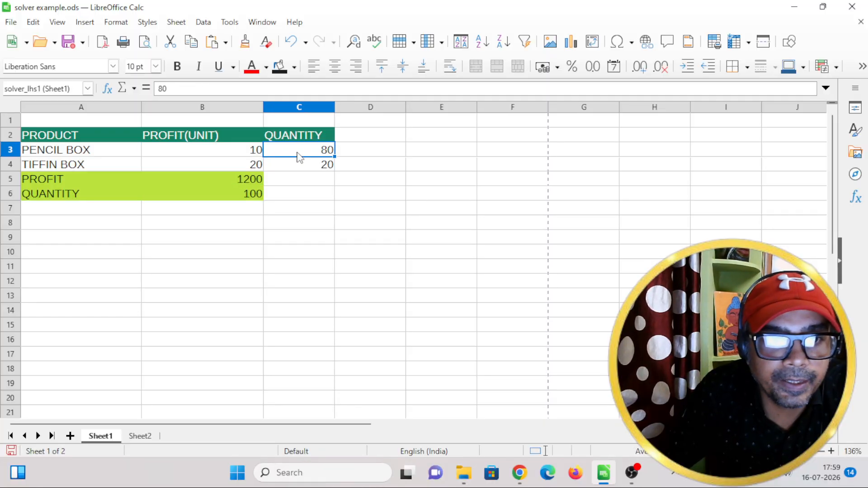
left_click(233, 169)
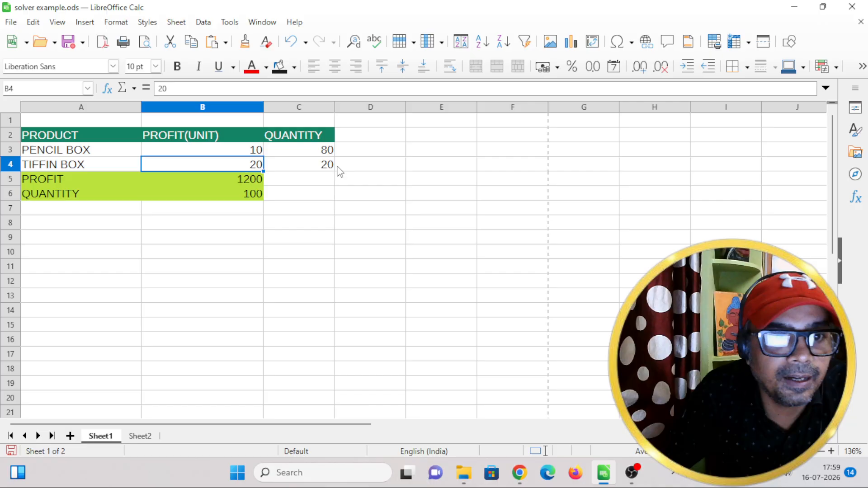
left_click(306, 169)
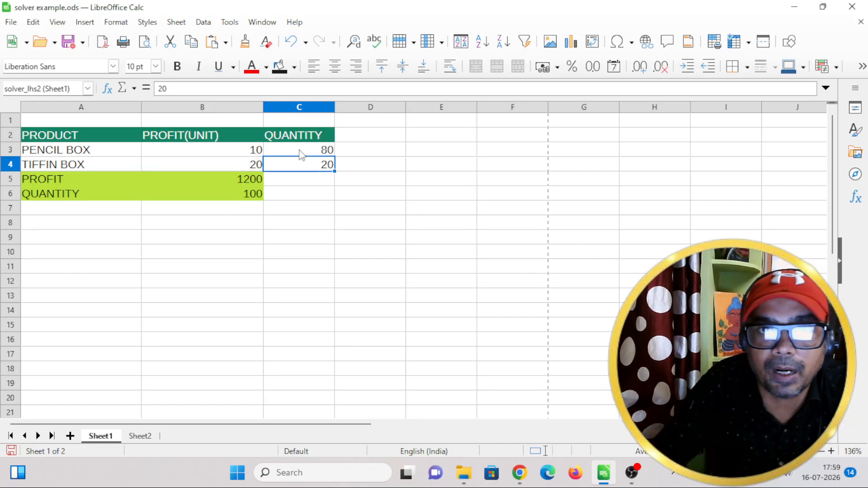
left_click(244, 184)
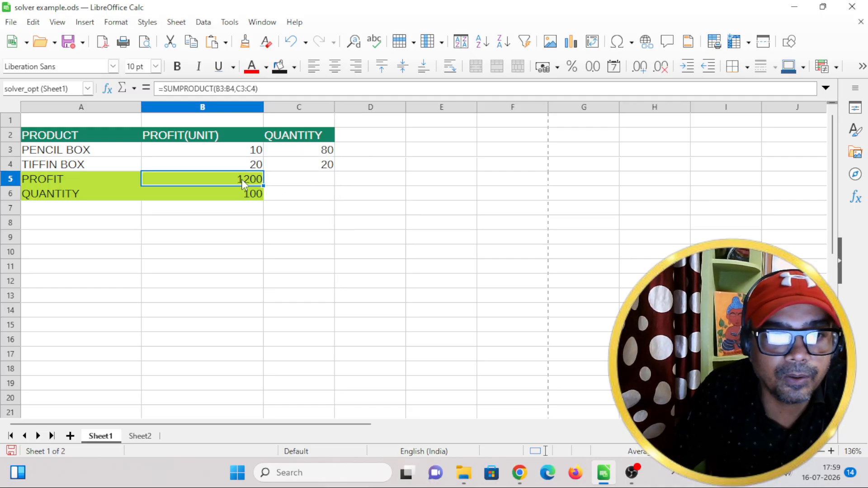
double_click(243, 180)
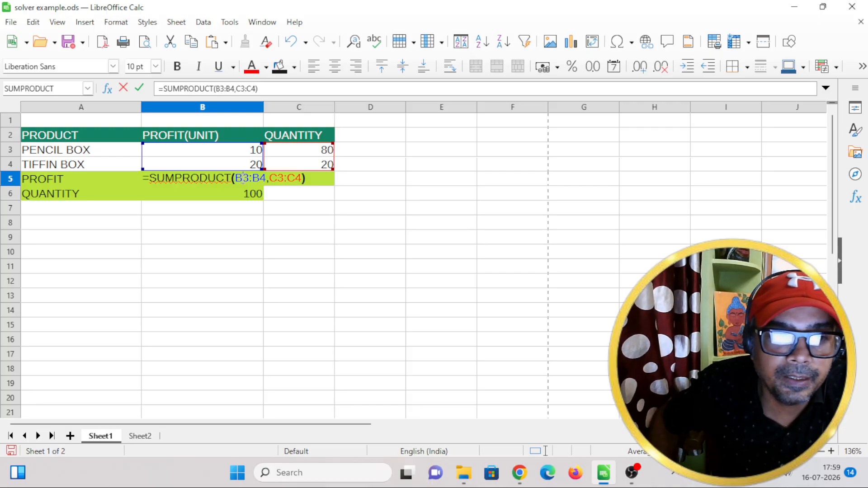
key("Return")
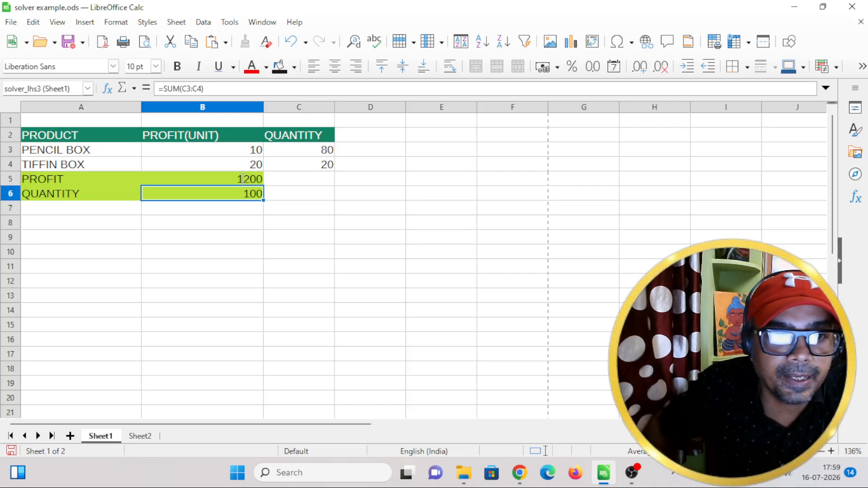
Review the total profit cell B5 against its unit profit and quantity cells, and check the total quantity in B6.
left_click(233, 179)
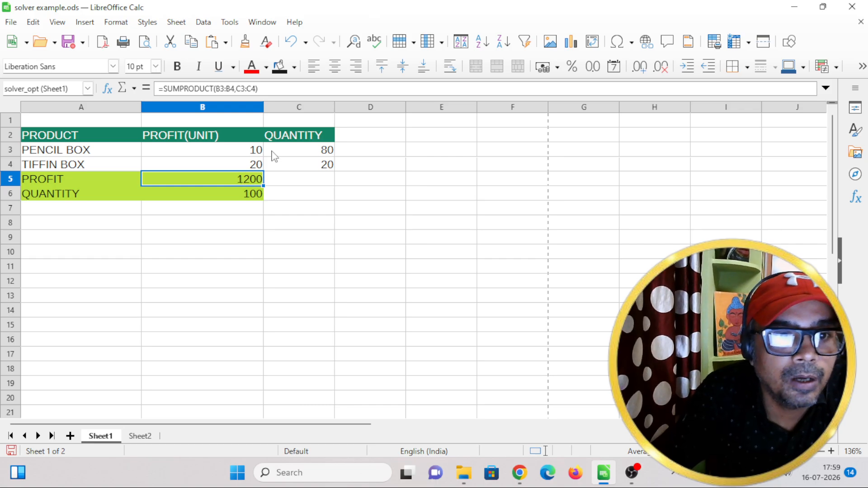
left_click(247, 154)
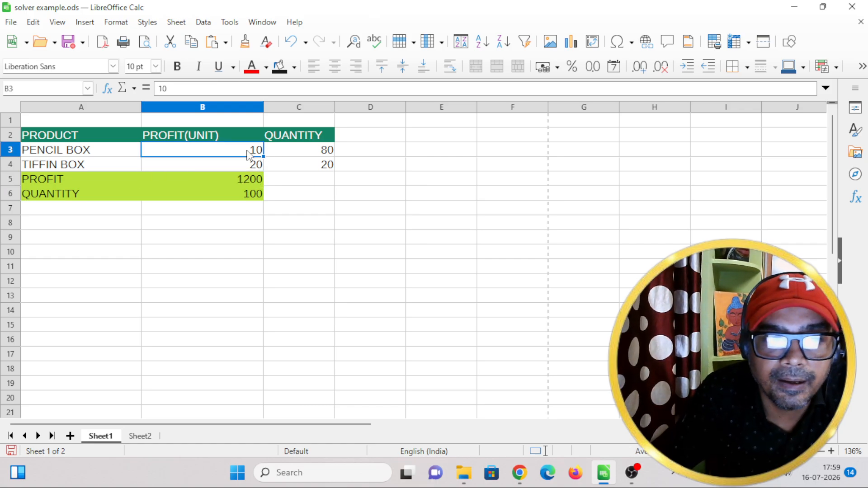
left_click(239, 169)
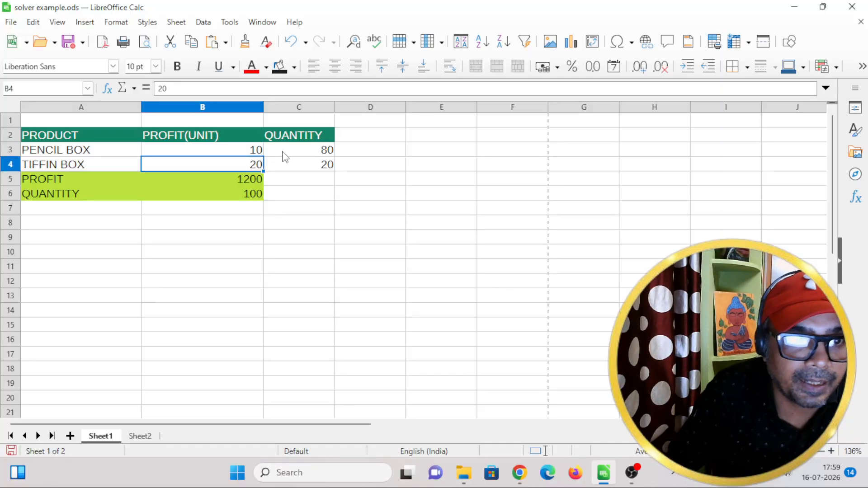
left_click(285, 167)
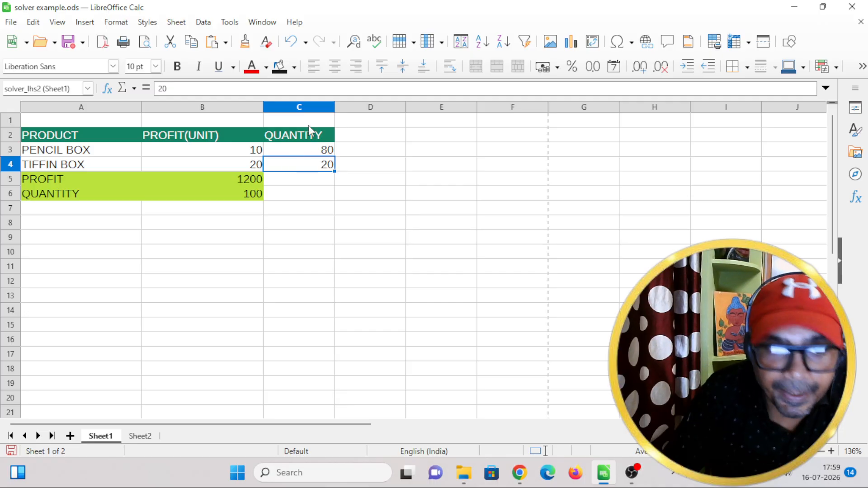
left_click(293, 153)
left_click(204, 153)
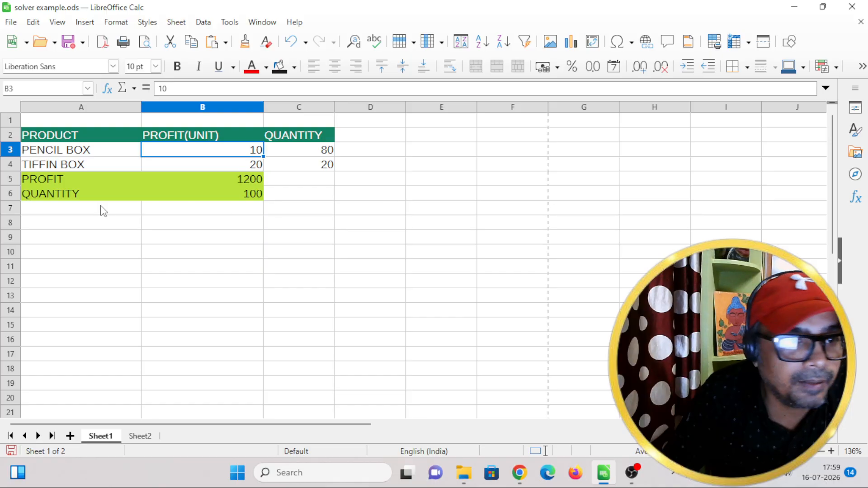
left_click(58, 195)
left_click(246, 199)
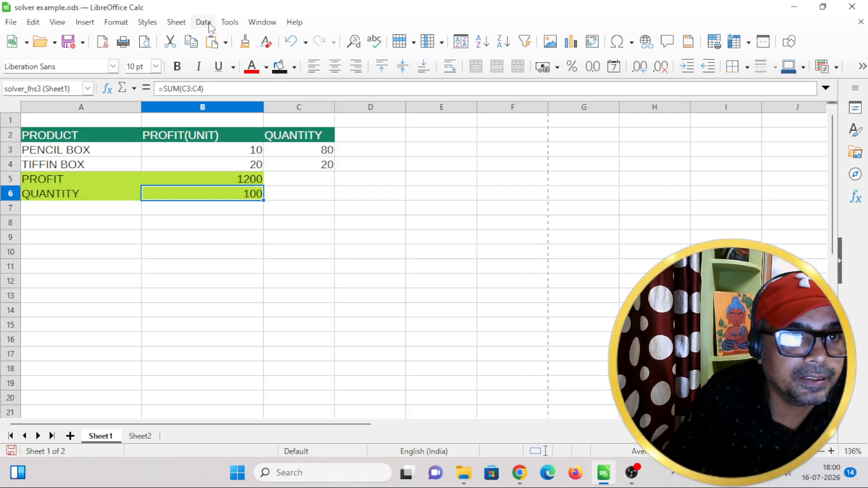
Open the Solver, move its dialog clear of the product table, and put the cursor in the target cell reference.
left_click(208, 23)
mouse_move(228, 27)
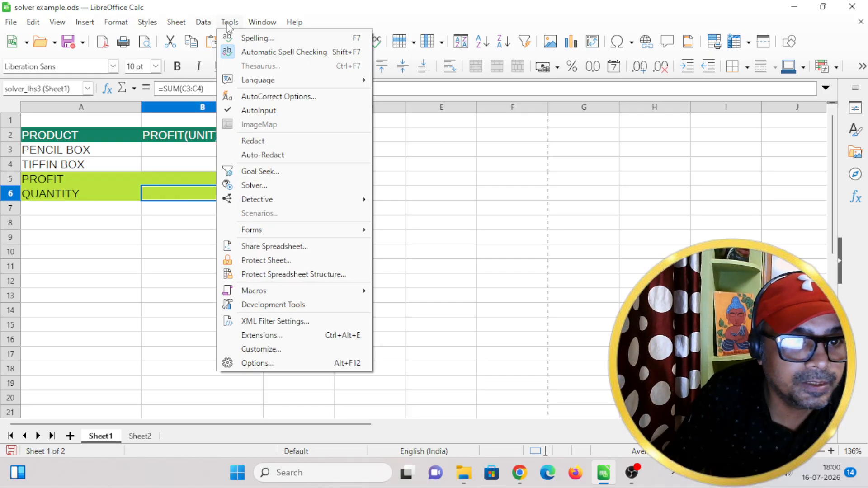
left_click(260, 185)
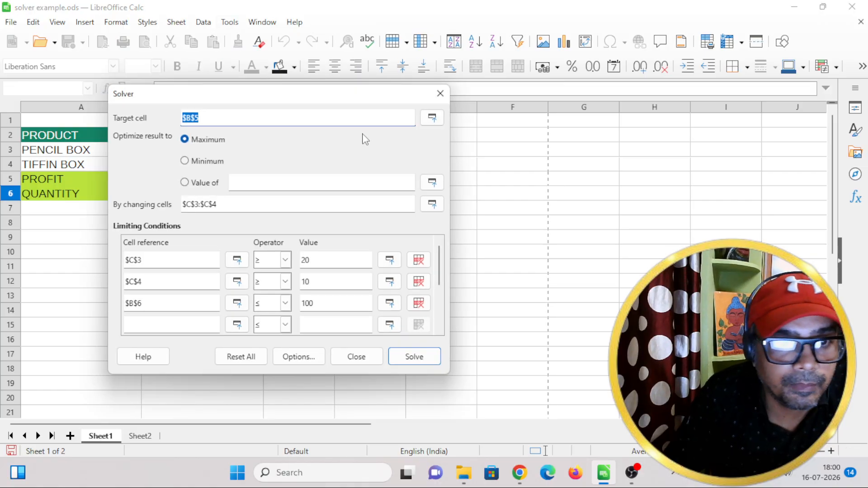
left_click_drag(328, 95, 321, 70)
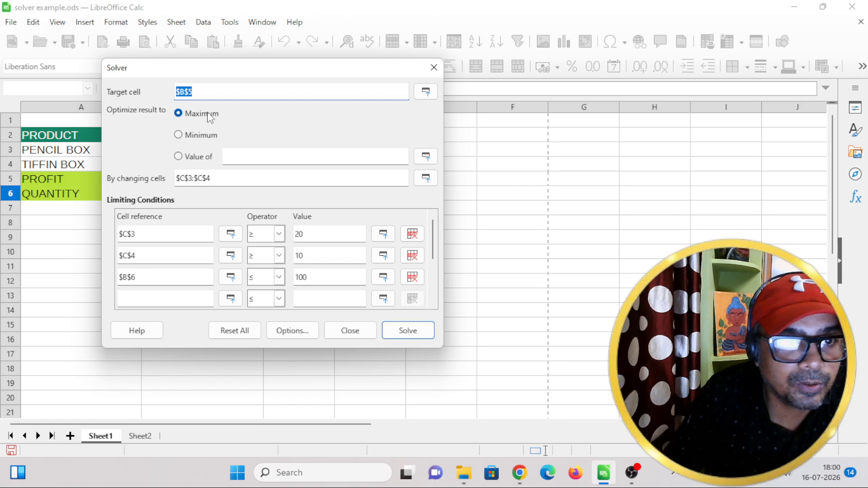
left_click_drag(251, 73, 319, 219)
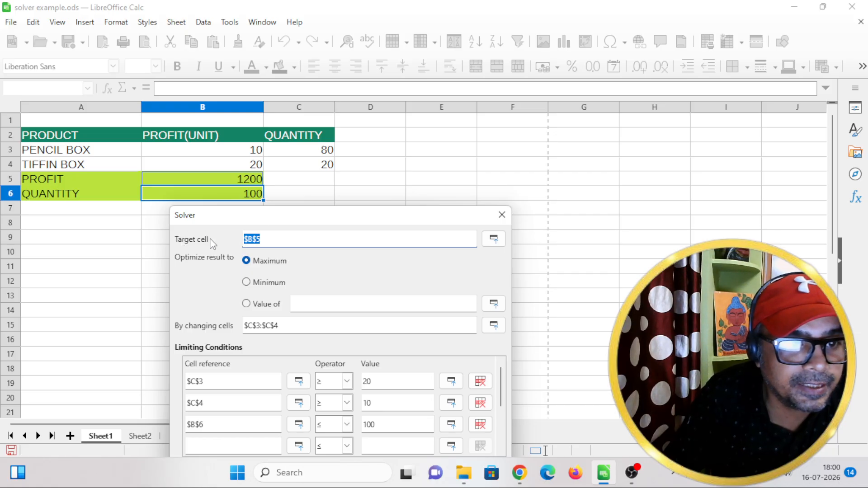
left_click(253, 239)
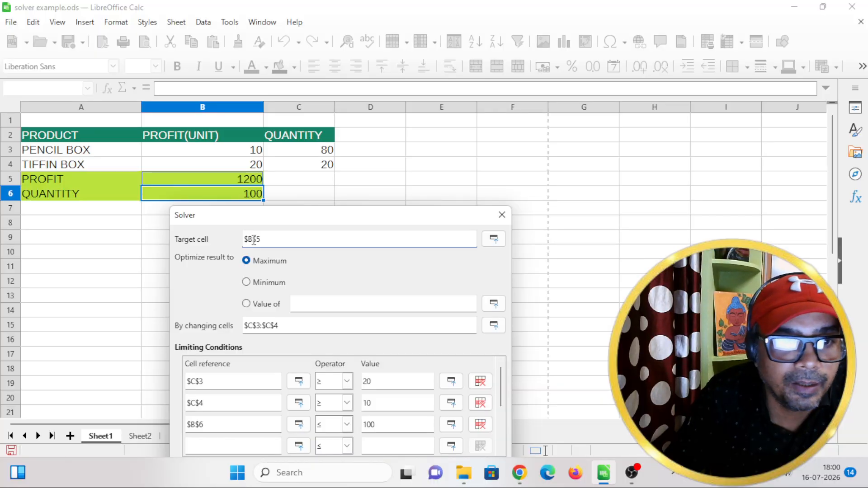
Use the total profit cell B5 as the Solver's target and optimize the result to Maximum.
left_click(233, 179)
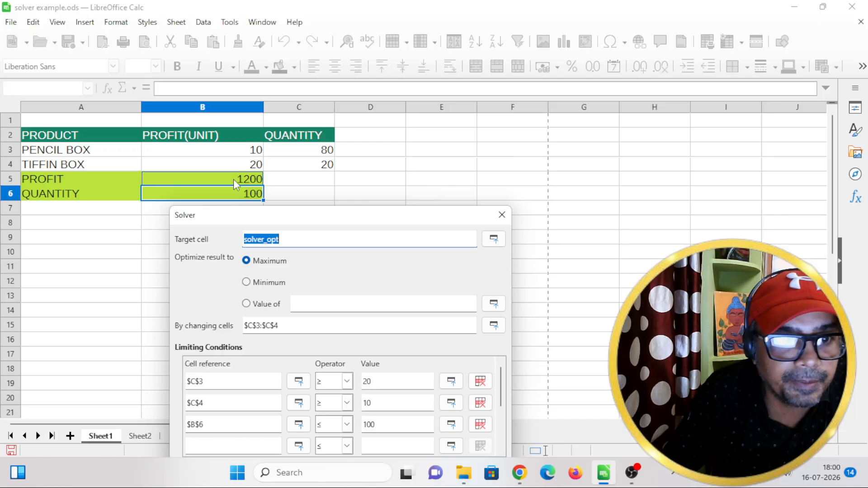
left_click(264, 240)
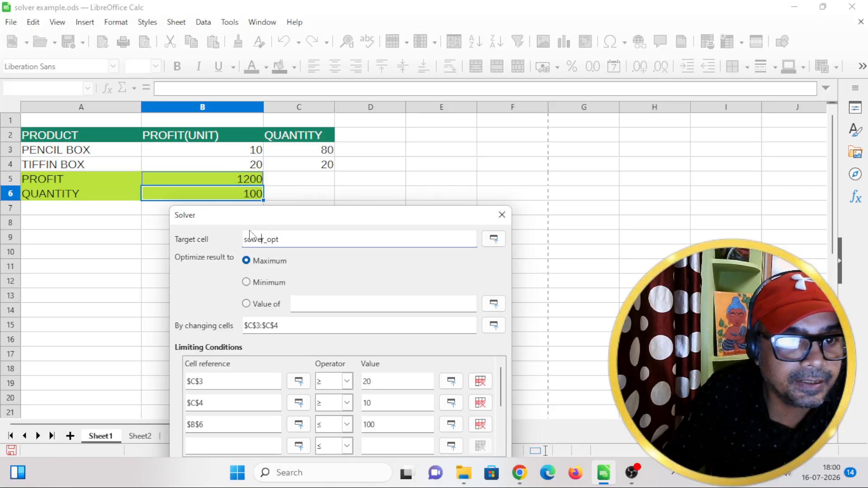
left_click(204, 183)
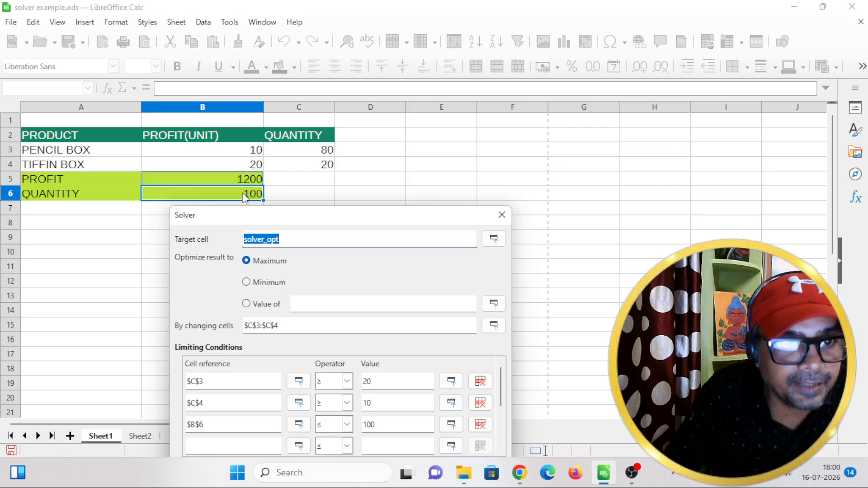
left_click(266, 264)
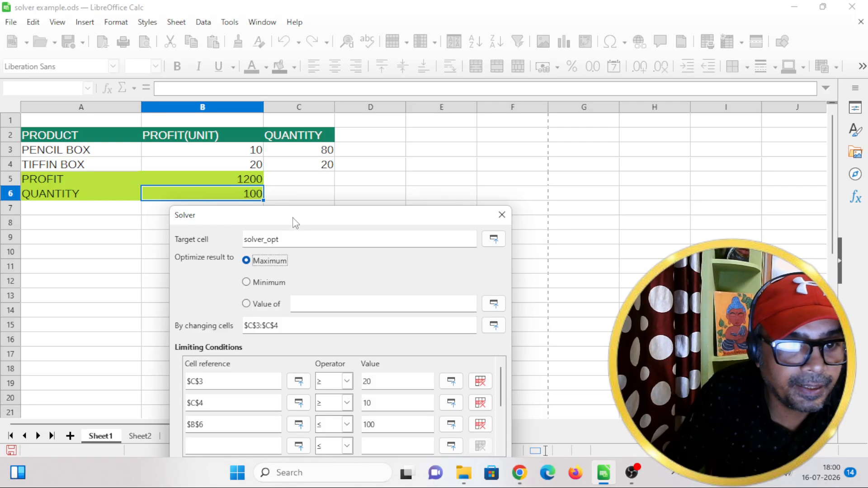
Assign the pencil box and tiffin box quantities C3:C4 as the changing cells, keeping the table in view.
left_click_drag(295, 222, 288, 201)
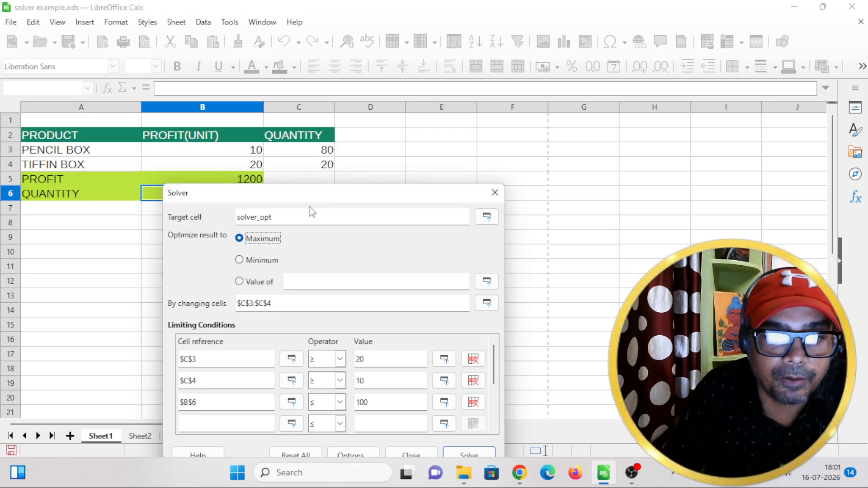
double_click(247, 303)
left_click_drag(310, 154, 311, 165)
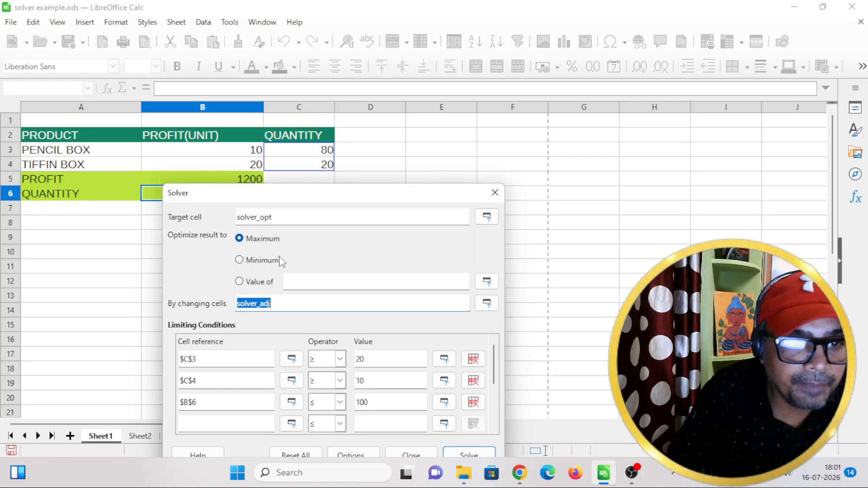
left_click_drag(319, 200, 319, 186)
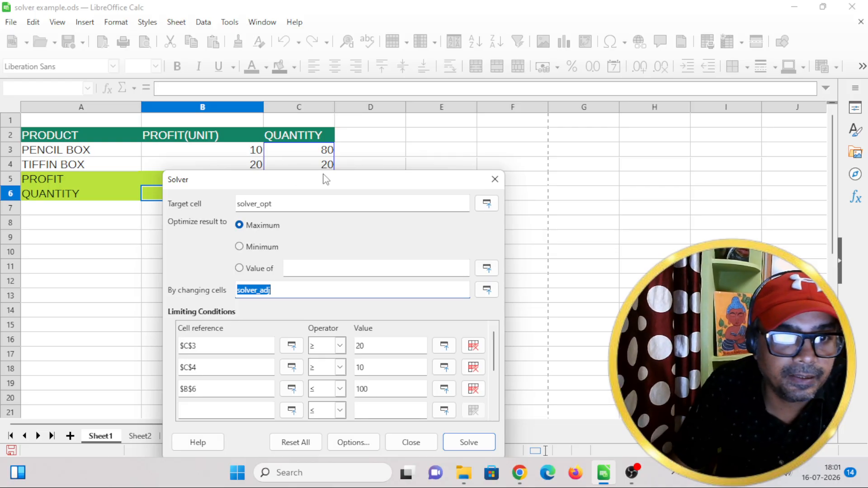
mouse_move(321, 180)
left_mouse_down()
mouse_move(318, 208)
mouse_move(314, 195)
left_mouse_up()
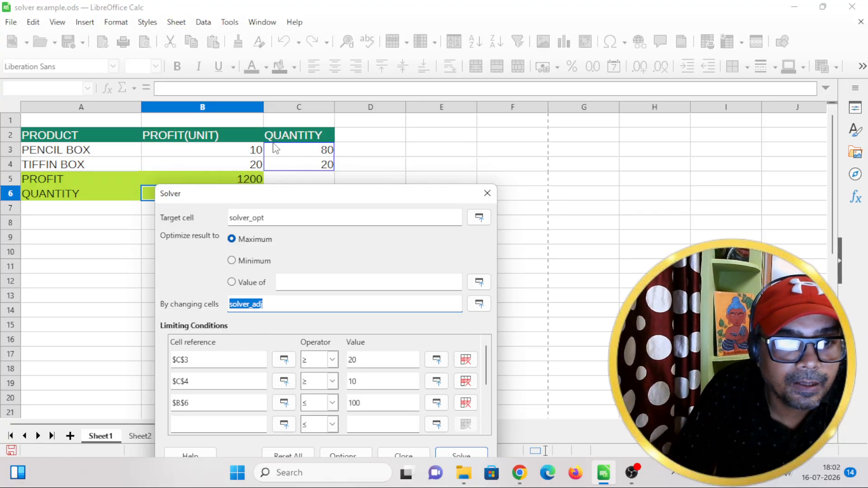
Define the first limiting condition so that the pencil box quantity in C3 is ≥ 20.
left_click(214, 360)
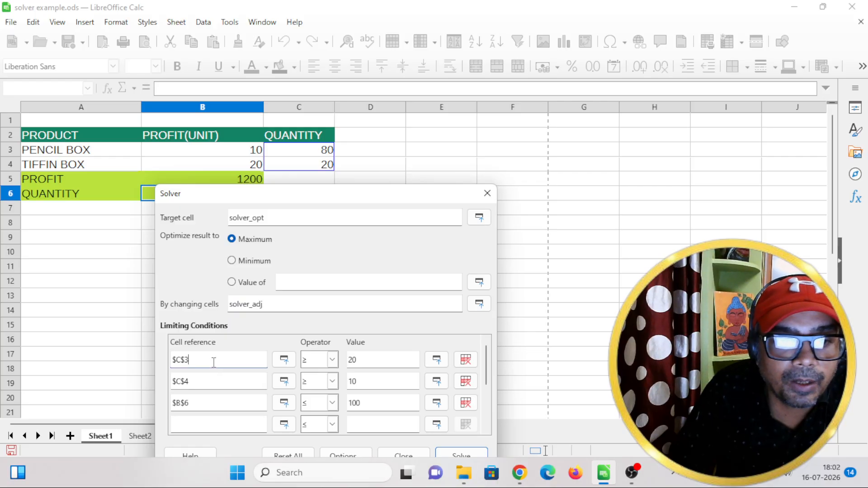
left_click(287, 153)
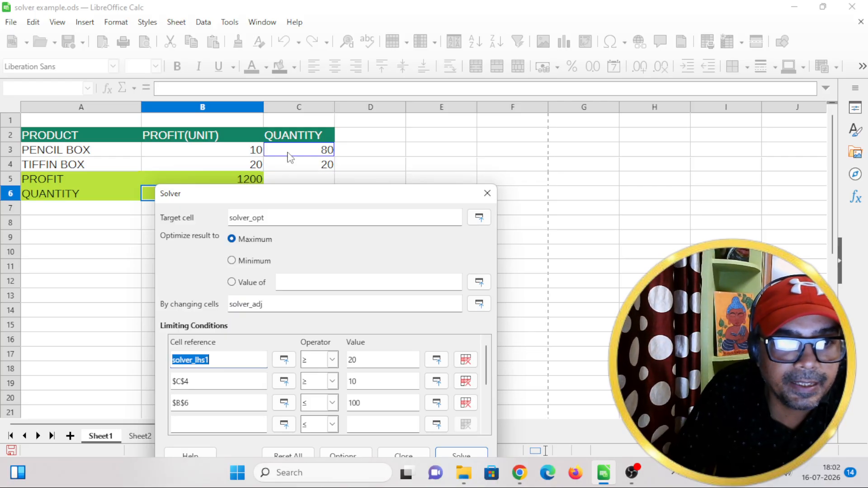
left_click(223, 364)
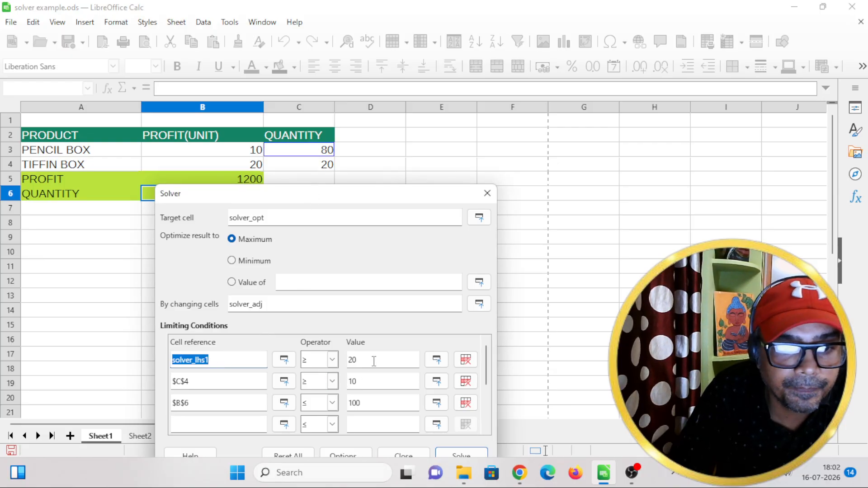
left_click_drag(367, 360, 354, 360)
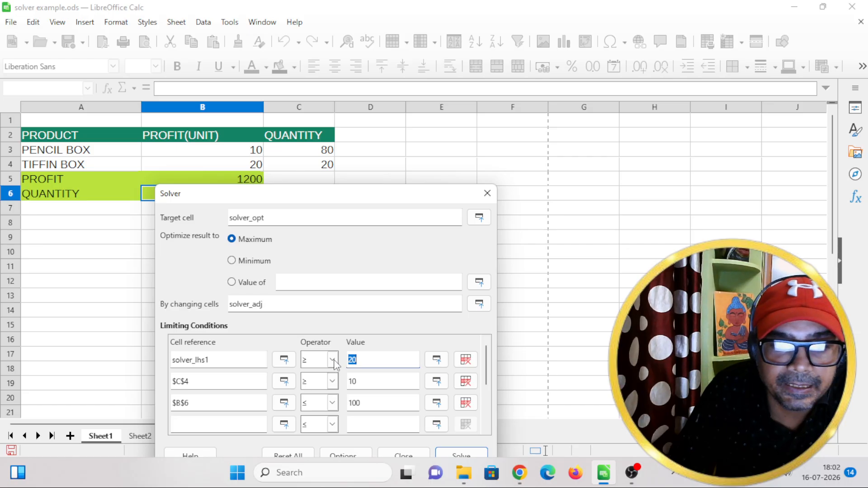
left_click(334, 364)
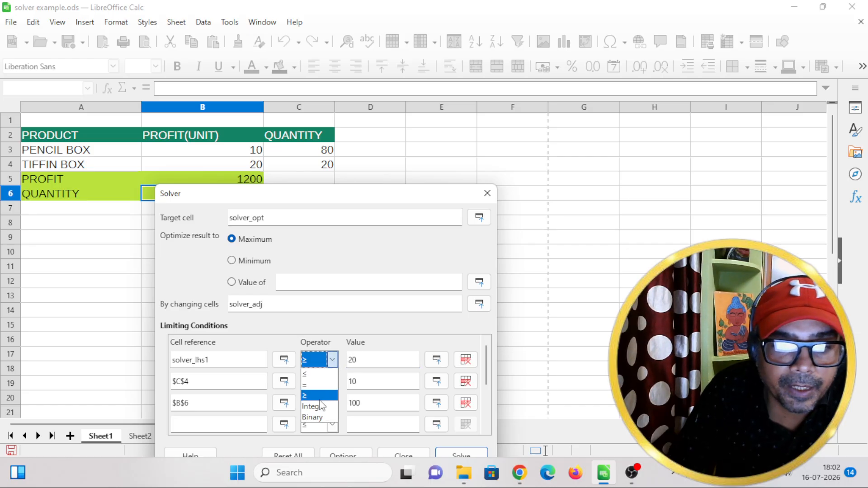
left_click(320, 399)
double_click(355, 359)
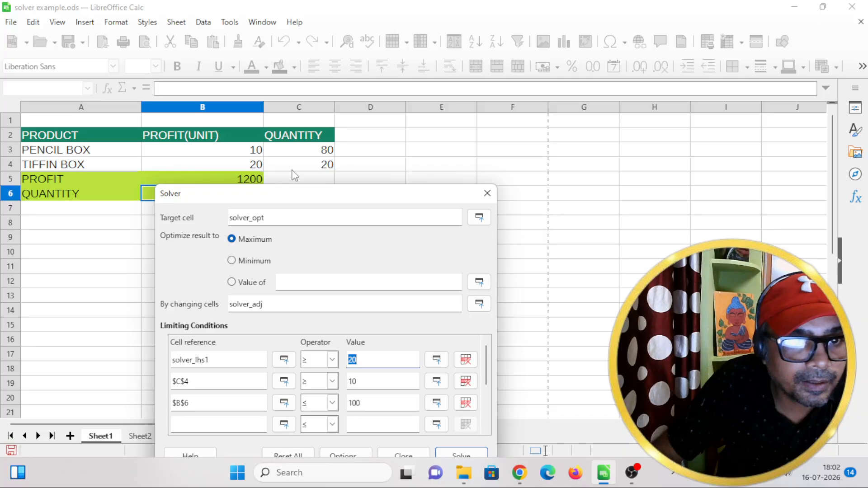
Reference the tiffin box quantity C4 in the second limiting condition and reposition the Solver dialog to show all conditions.
left_click(216, 382)
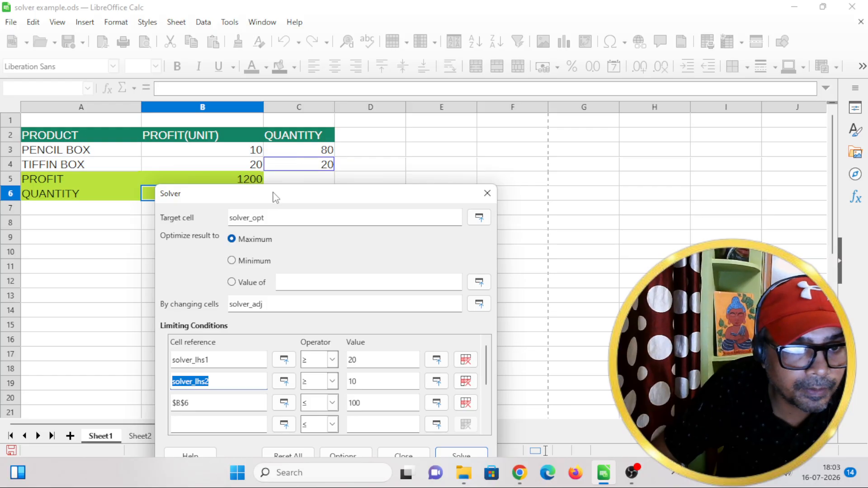
left_click_drag(275, 197, 275, 215)
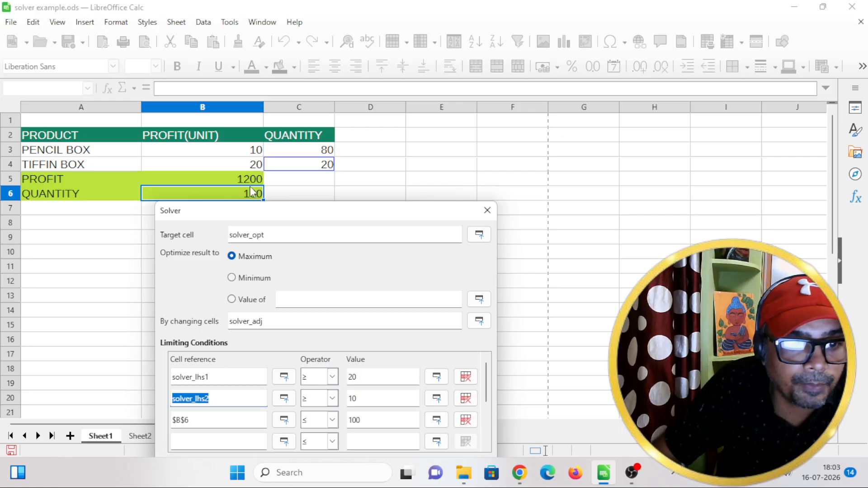
left_click_drag(305, 212, 312, 143)
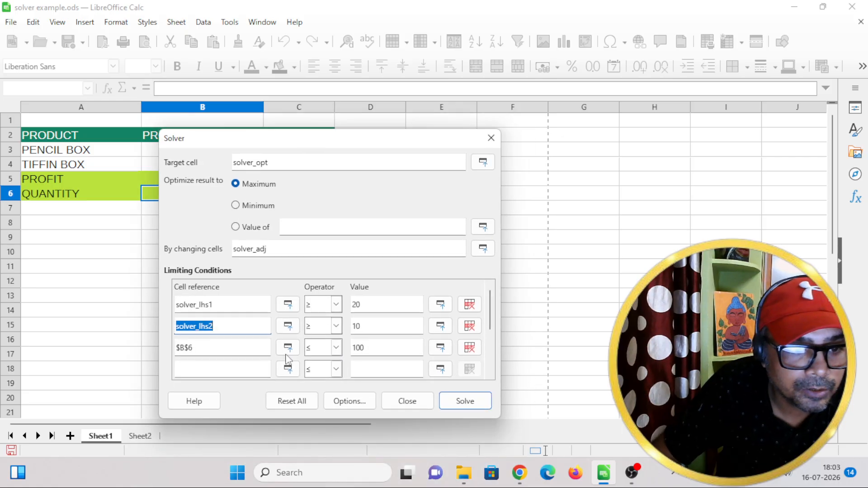
Reference the total quantity B6 in the third limiting condition and keep its operator at ≤ for the value 100.
left_click(199, 349)
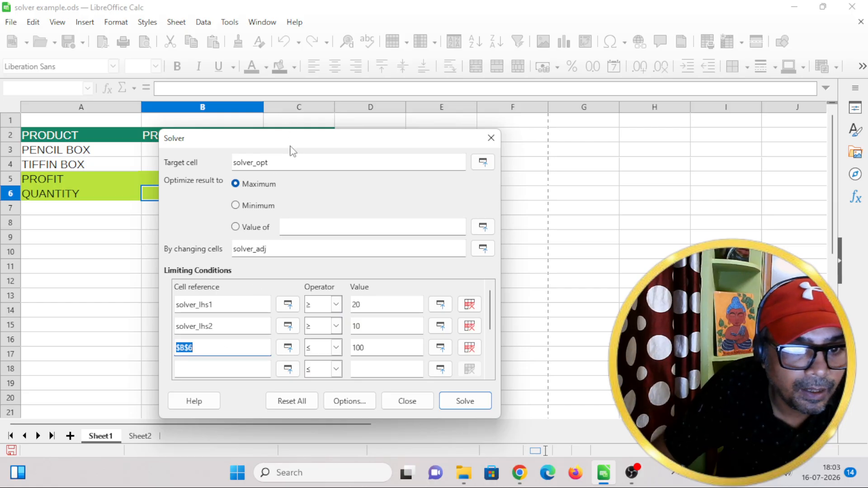
left_click_drag(294, 141, 529, 11)
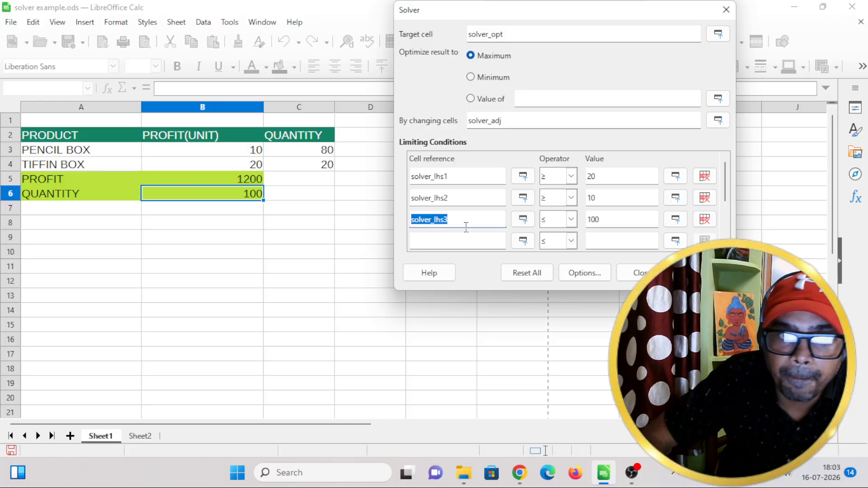
left_click(571, 220)
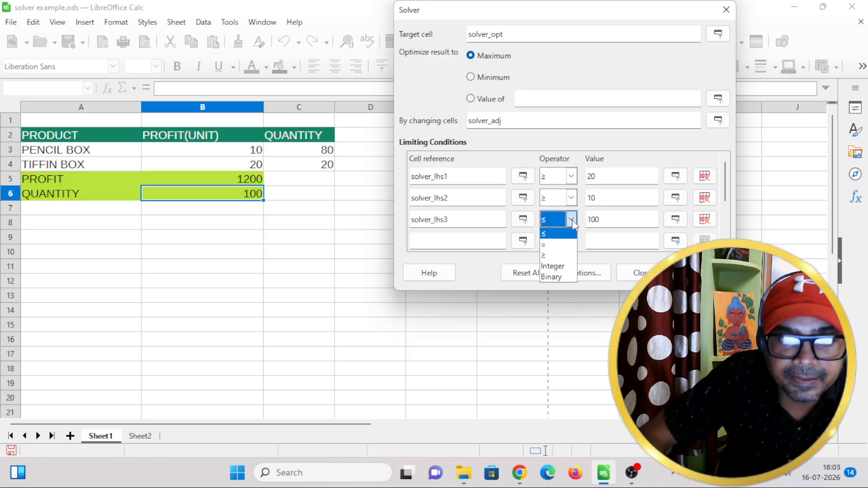
left_click(571, 219)
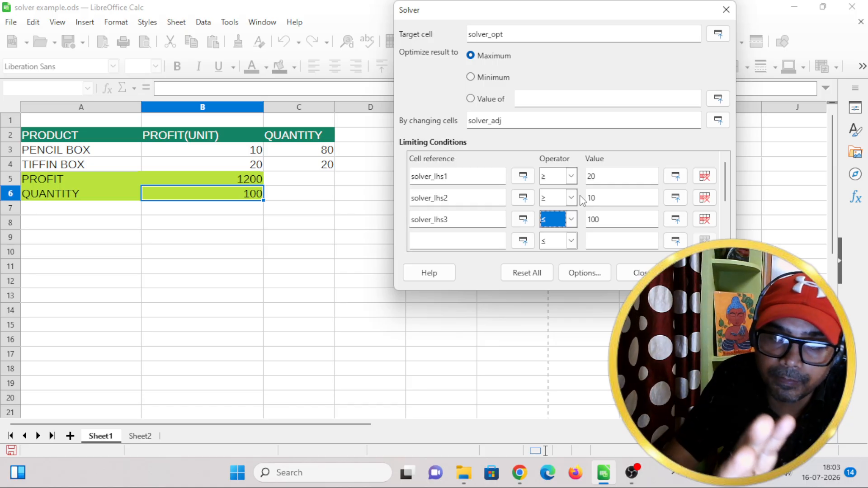
left_click(571, 220)
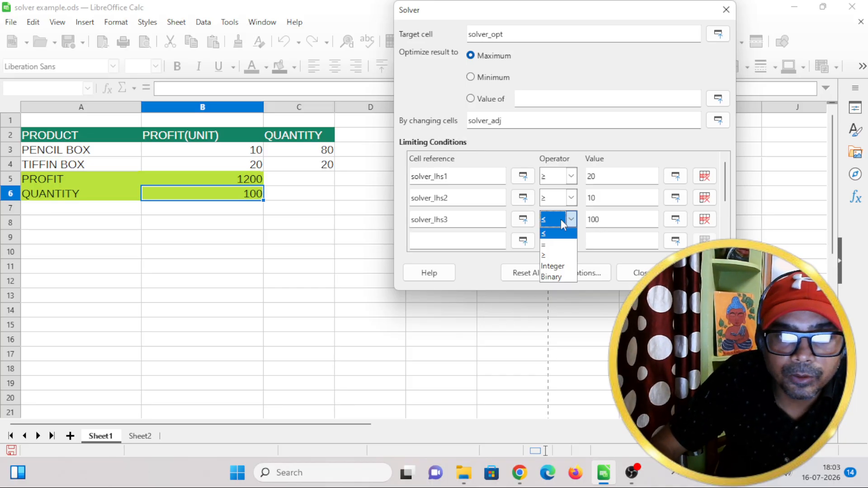
left_click(615, 154)
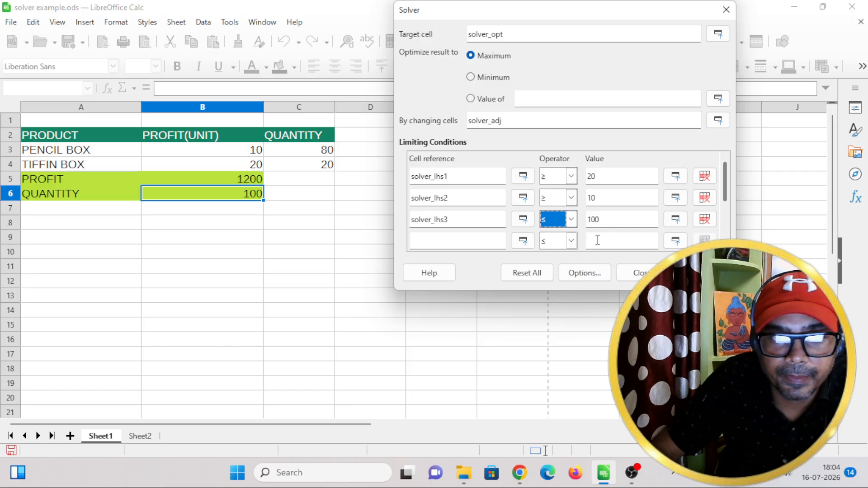
Solve the model with the Maximum option and keep the result in the sheet.
mouse_move(520, 14)
left_mouse_down()
mouse_move(521, 43)
mouse_move(507, 14)
left_mouse_up()
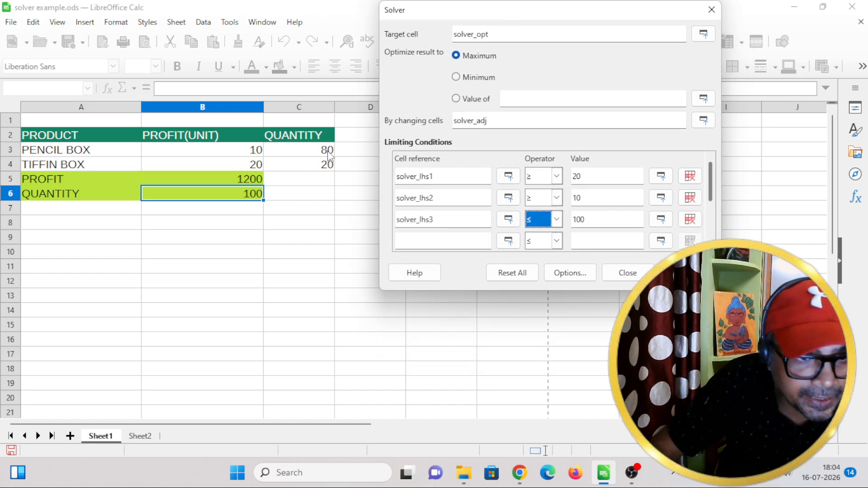
left_click(470, 57)
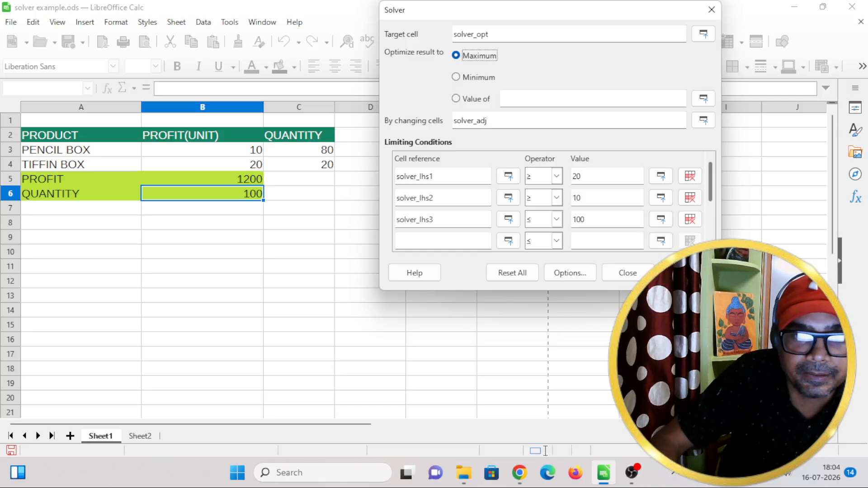
left_click(686, 273)
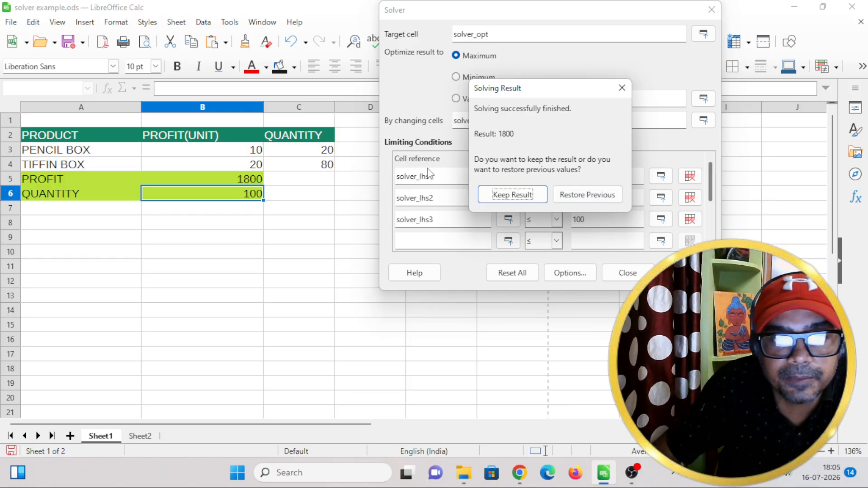
left_click(525, 196)
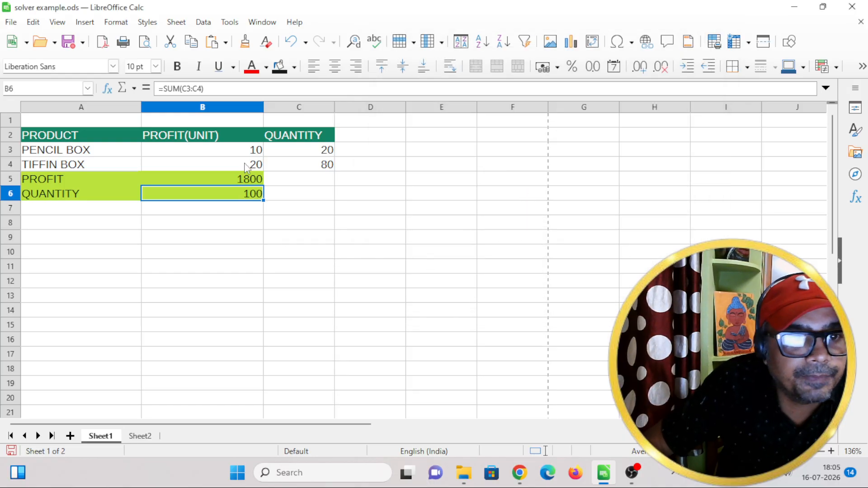
Review the solved tiffin box quantity in C4 against the rest of the product table.
left_click(273, 197)
left_click(316, 165)
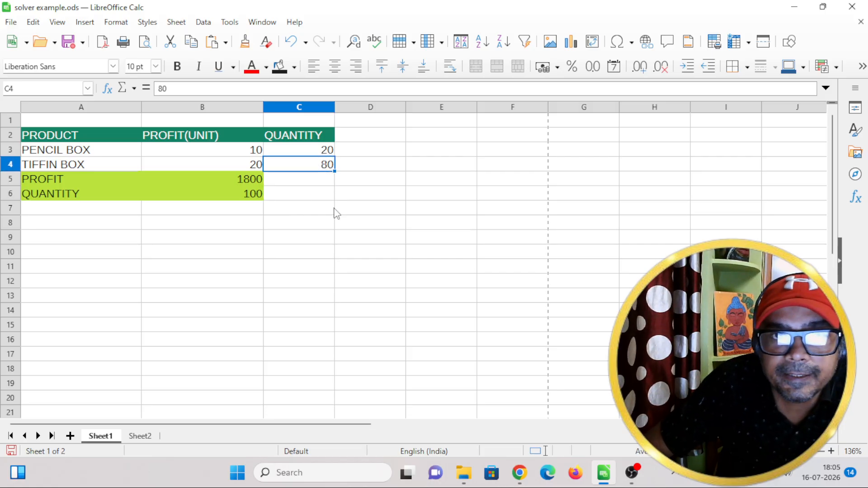
left_click_drag(335, 240, 364, 246)
left_click(452, 172)
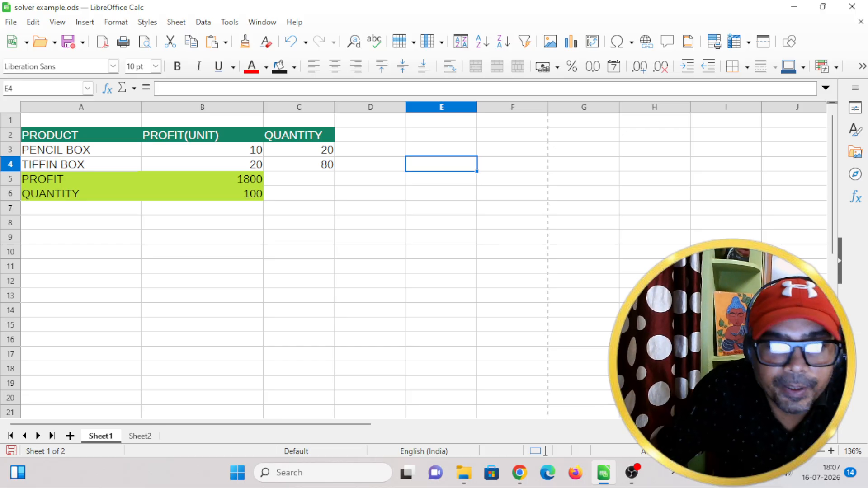
mouse_move(634, 479)
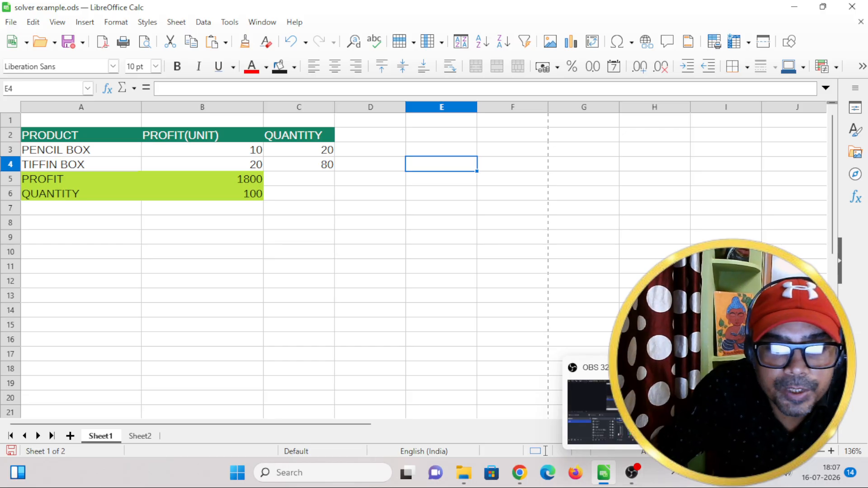
left_click(652, 354)
left_click(560, 237)
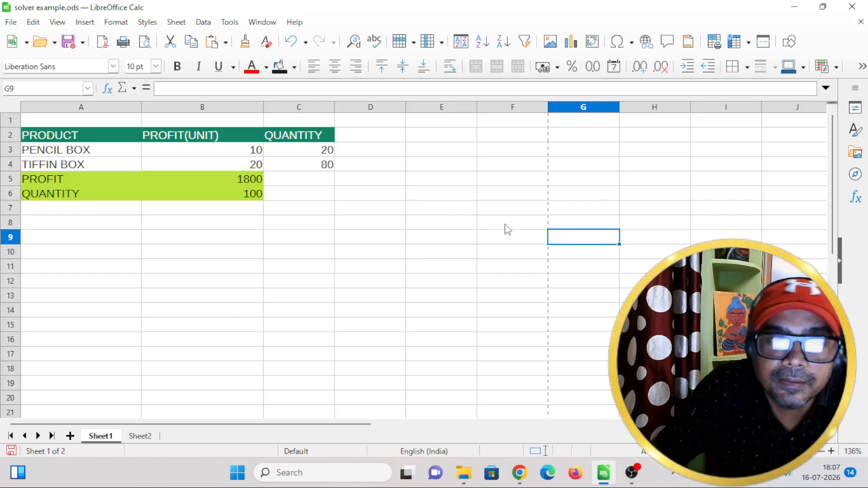